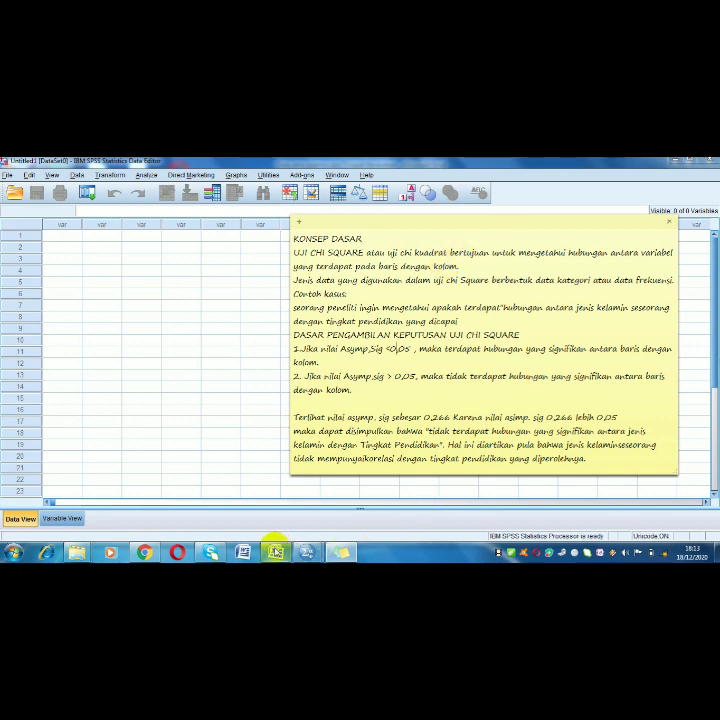
Switch to the Excel workbook and examine the gender and education columns, their codes and the code legends
left_click(275, 551)
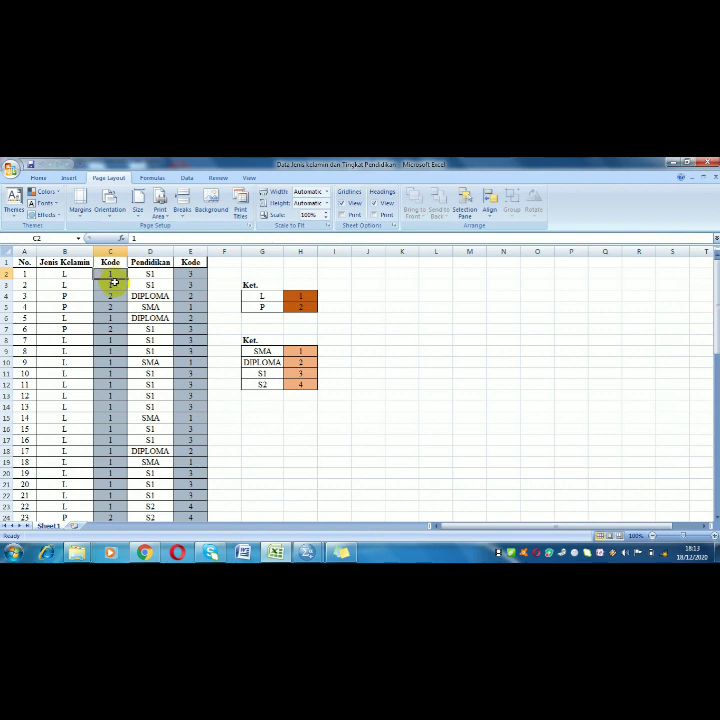
scroll(124, 317, "down", 15)
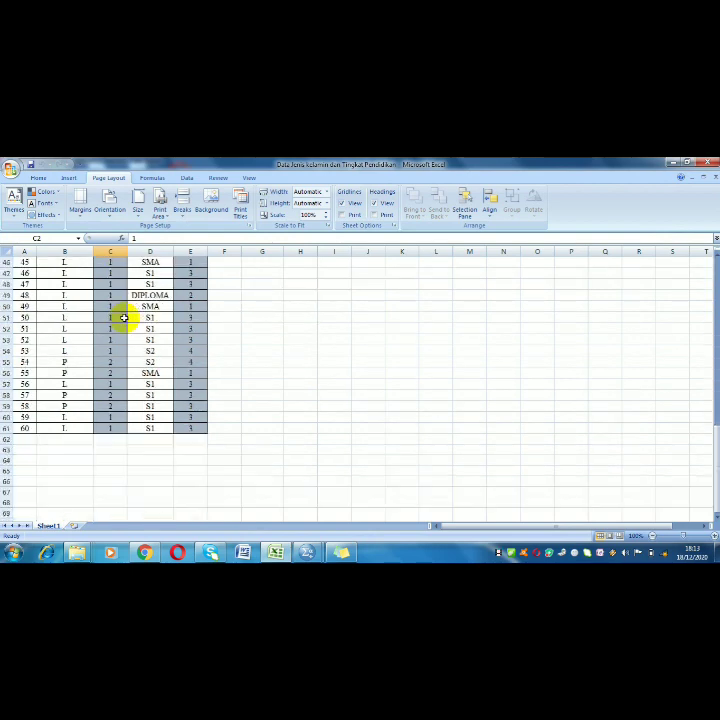
scroll(124, 317, "up", 15)
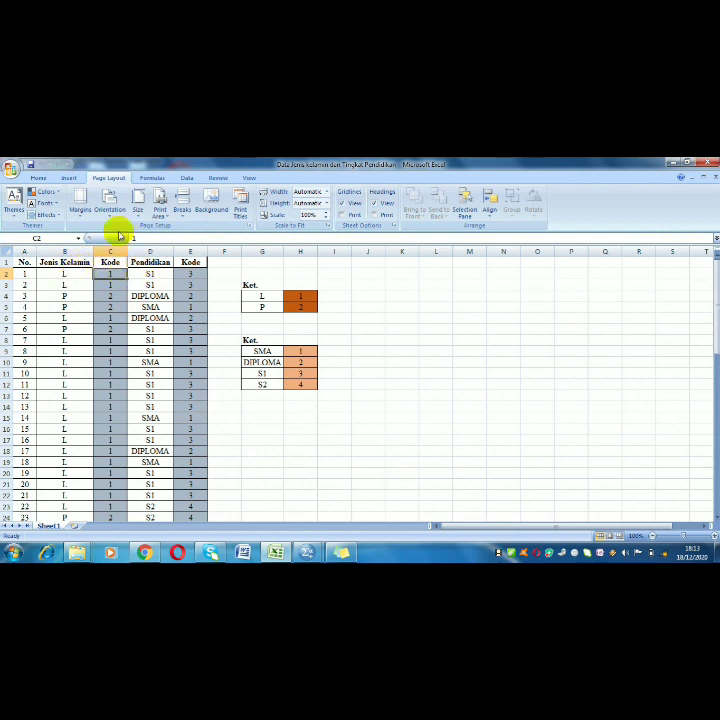
left_click(74, 272)
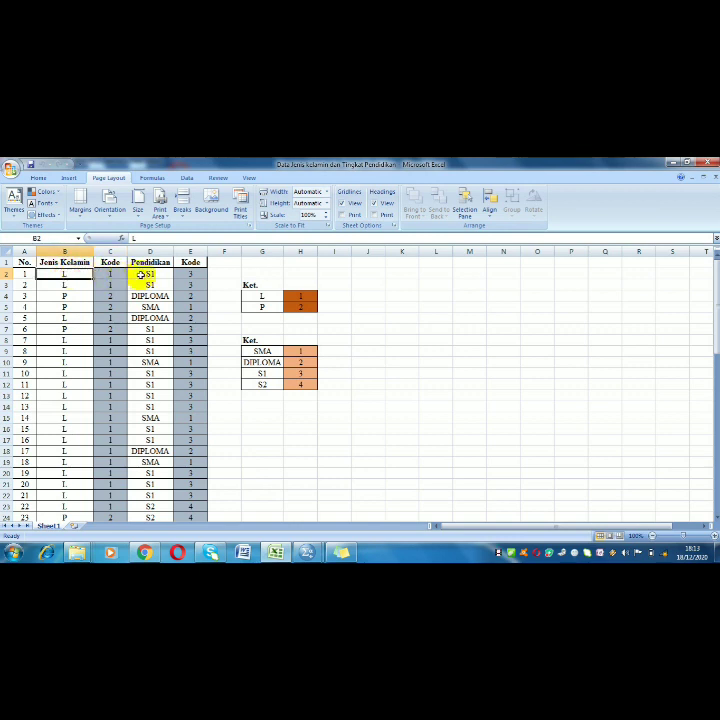
left_click(76, 295)
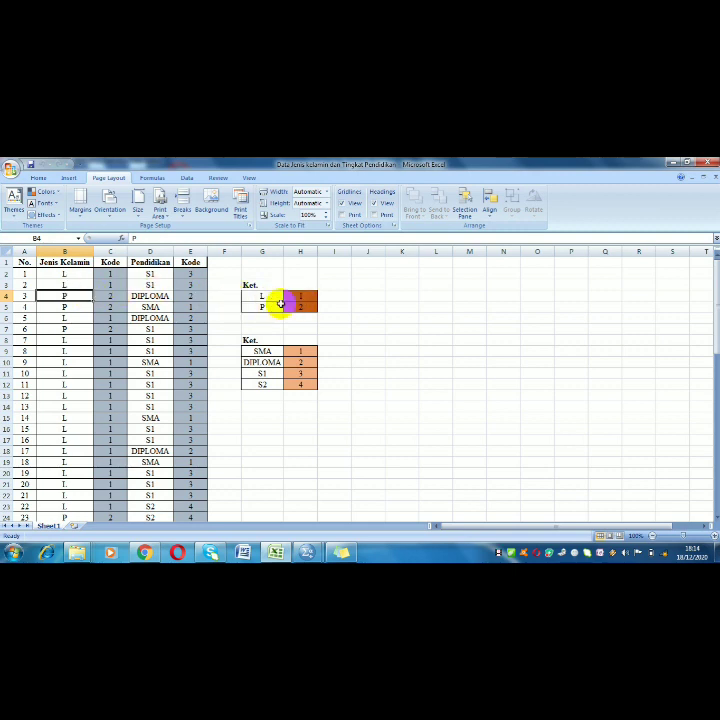
left_click_drag(284, 307, 284, 297)
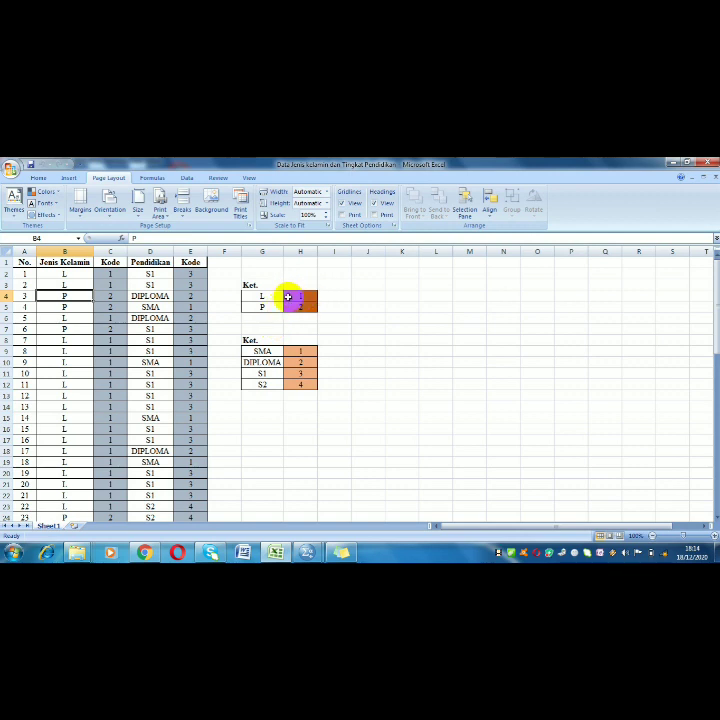
left_click(264, 297)
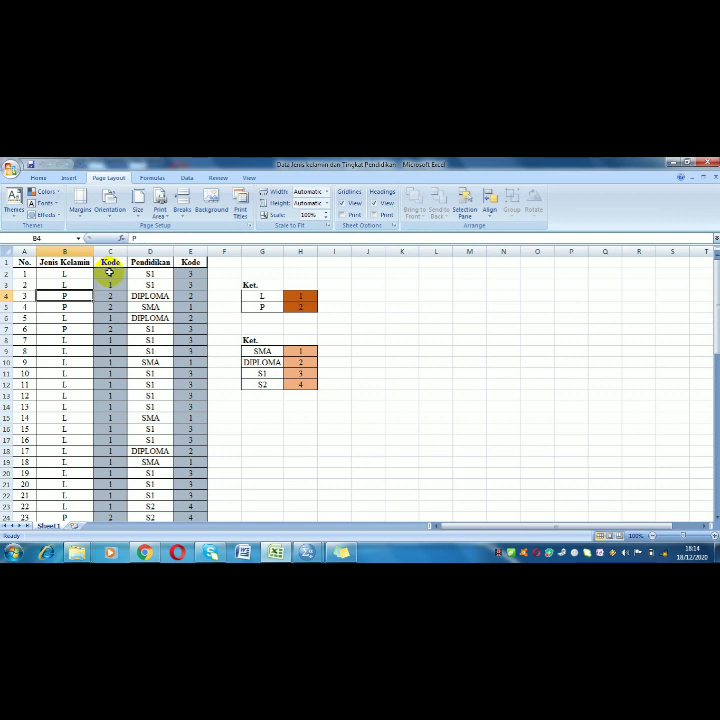
left_click(110, 273)
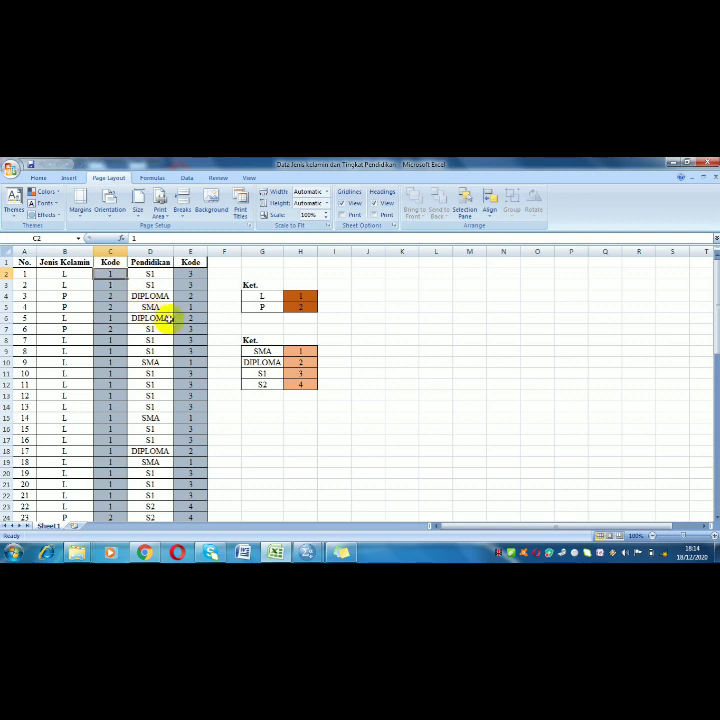
scroll(165, 325, "down", 20)
scroll(117, 364, "up", 8)
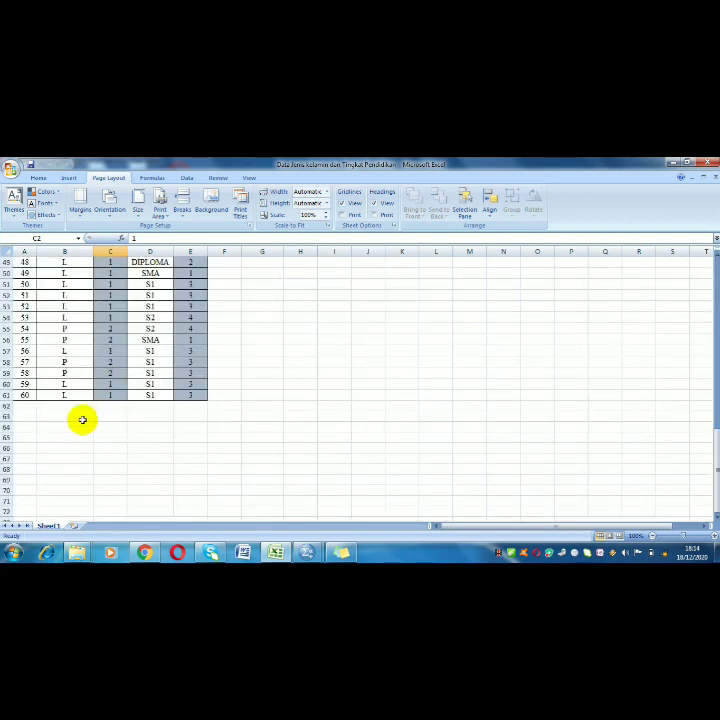
scroll(117, 404, "up", 14)
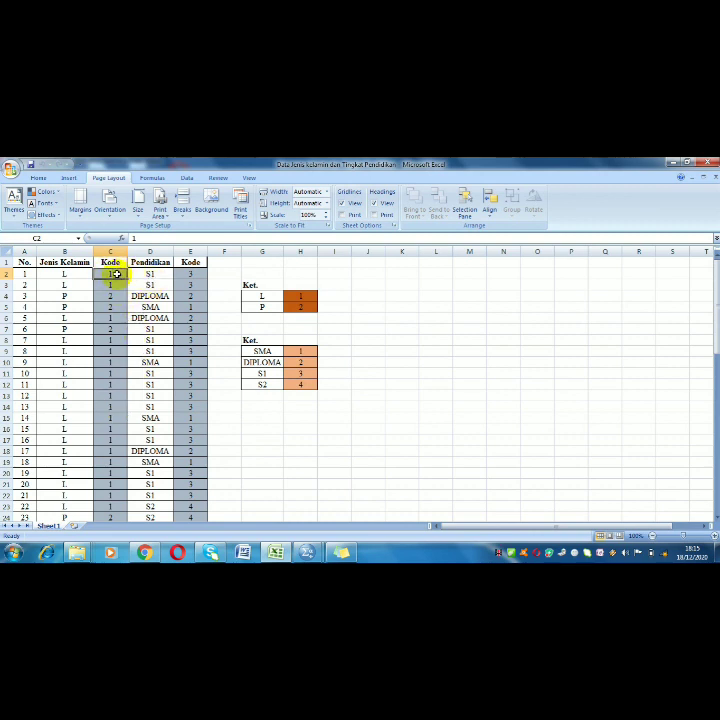
Copy the gender codes in C2:C61 and paste them into the first variable column of the SPSS data sheet
left_click_drag(116, 273, 111, 504)
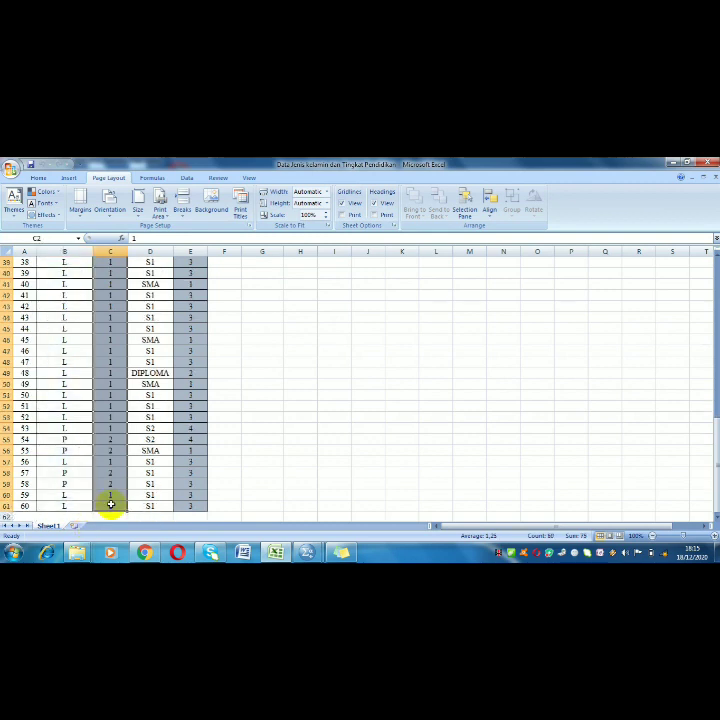
key("ctrl+c")
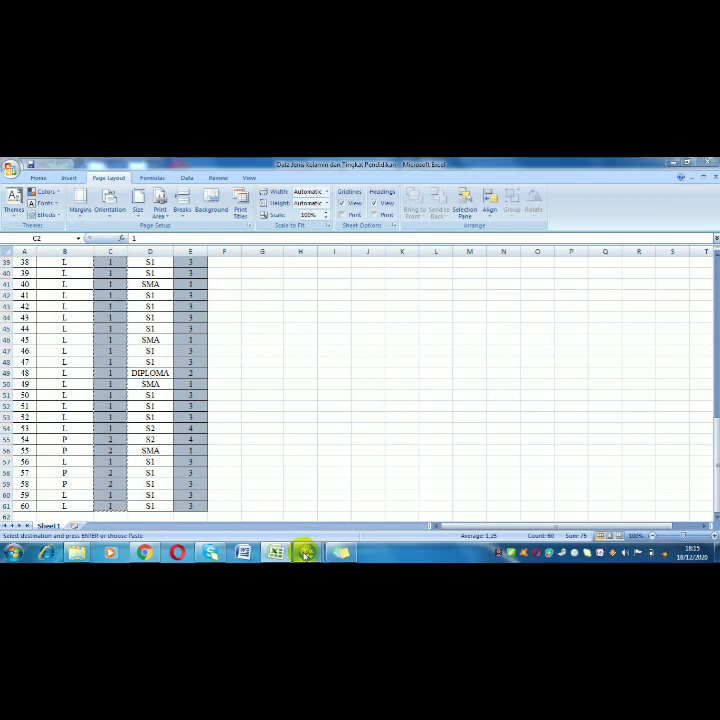
mouse_move(304, 549)
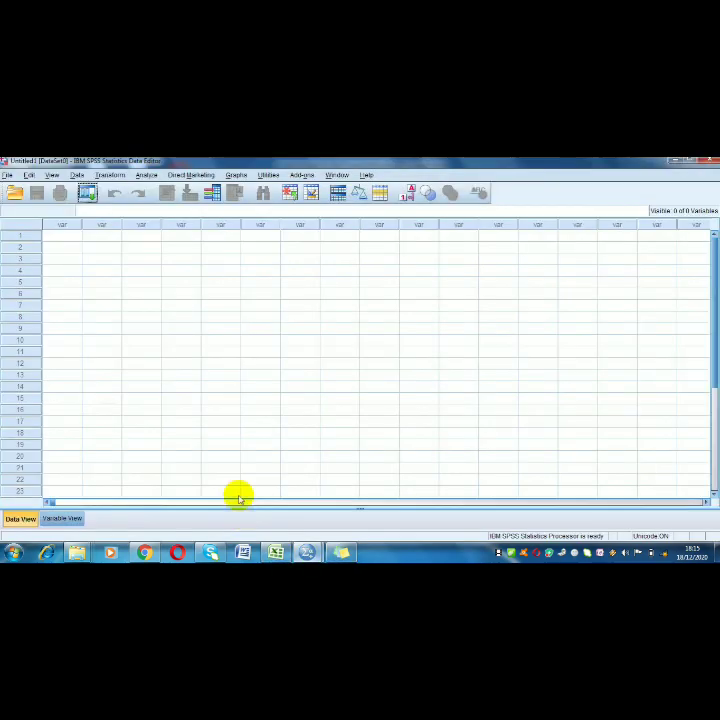
left_click(77, 236)
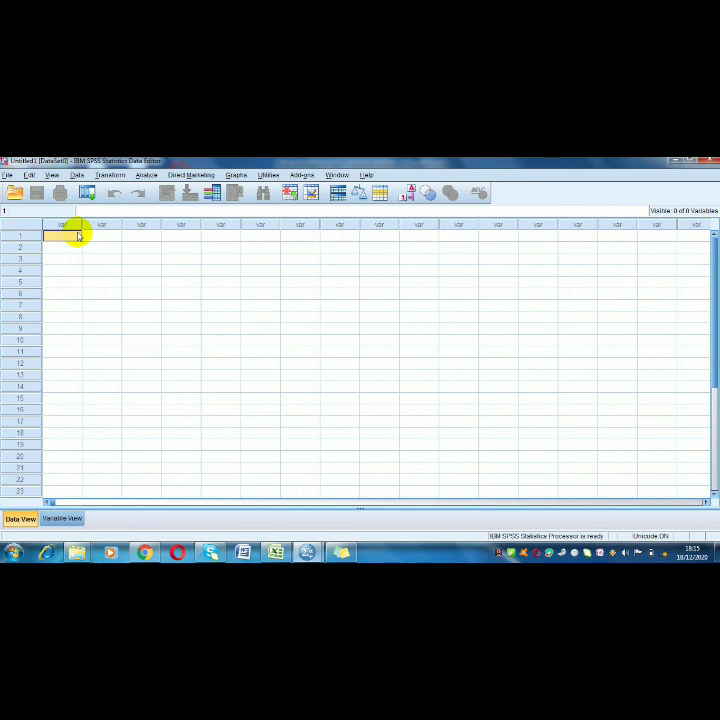
key("ctrl+v")
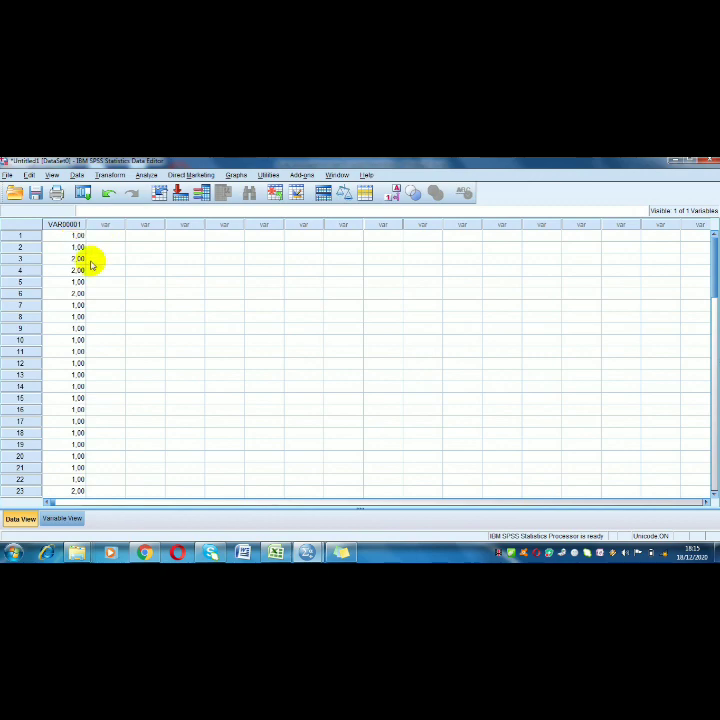
Copy the education codes in E2:E61 from the Excel workbook into the second variable column of the SPSS data sheet
left_click(274, 552)
scroll(217, 390, "up", 12)
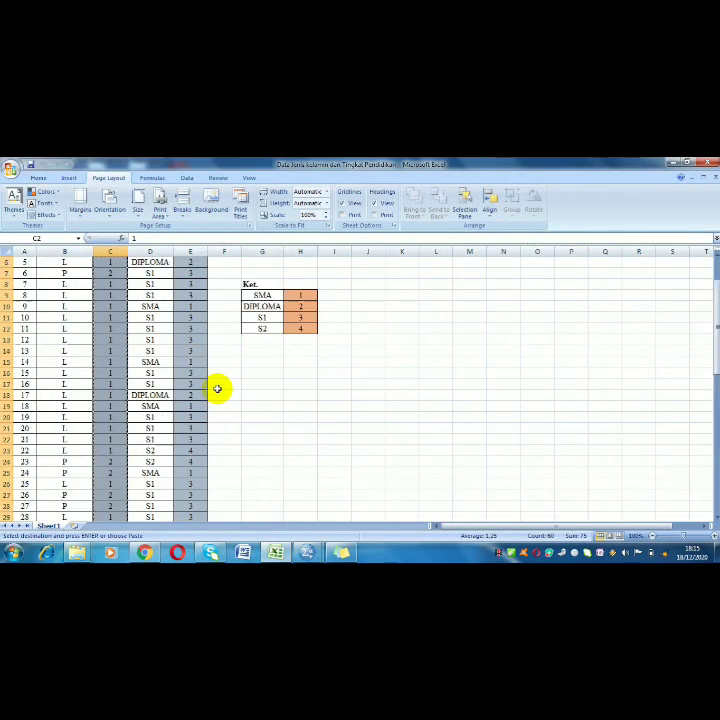
left_click_drag(190, 265, 193, 504)
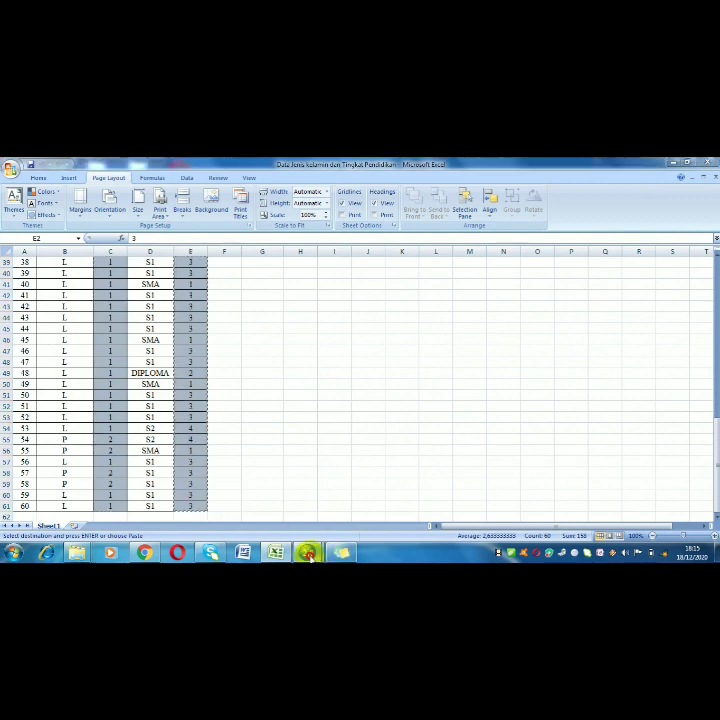
mouse_move(307, 551)
left_click(257, 508)
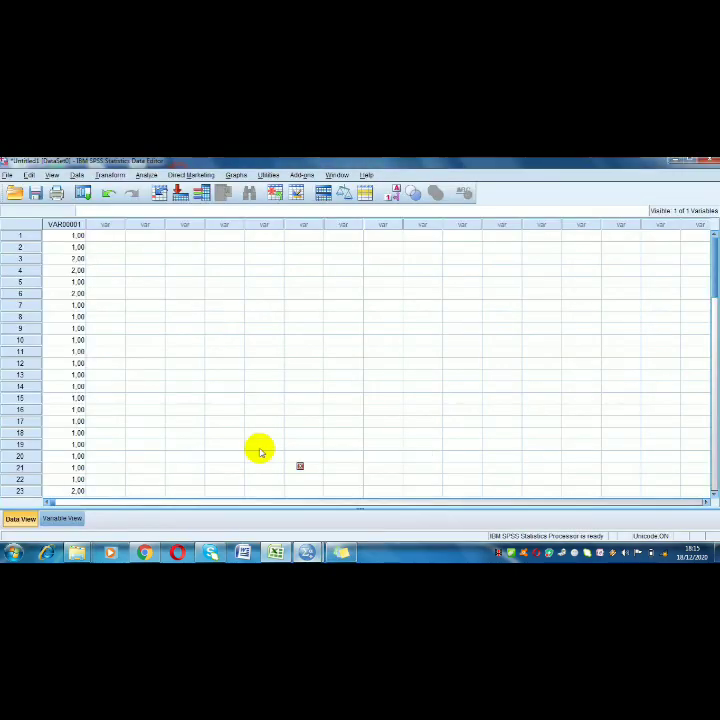
left_click(116, 236)
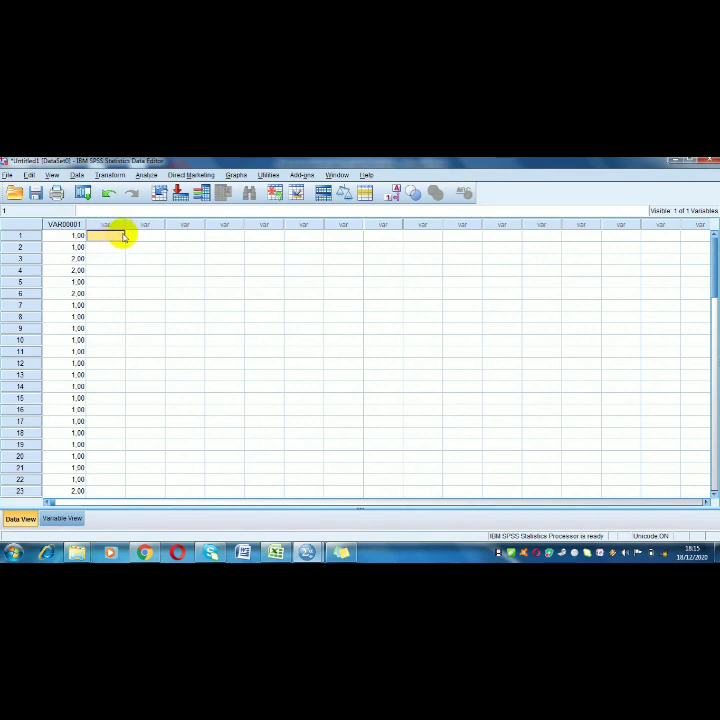
key("ctrl+v")
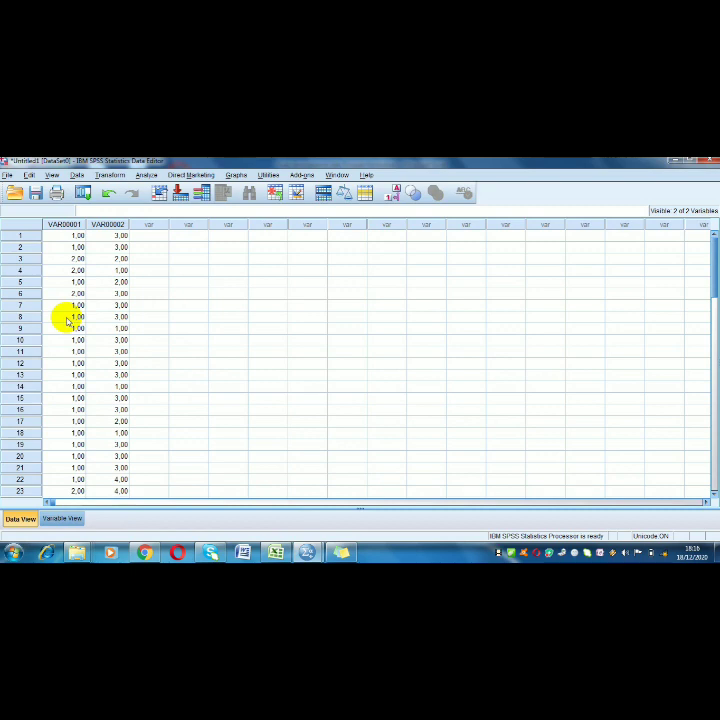
Rename the first variable to JK and give it the label JENIS KELAMIN
left_click(58, 518)
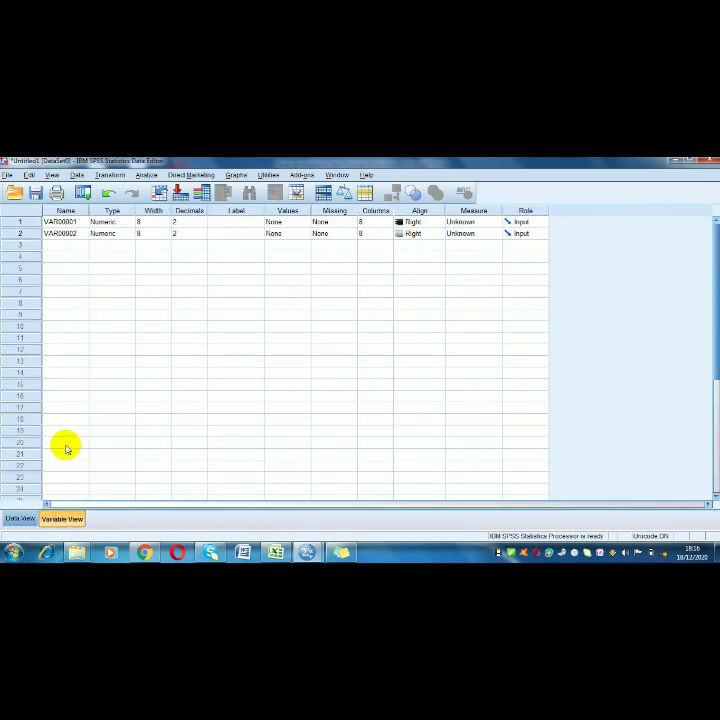
left_click(82, 223)
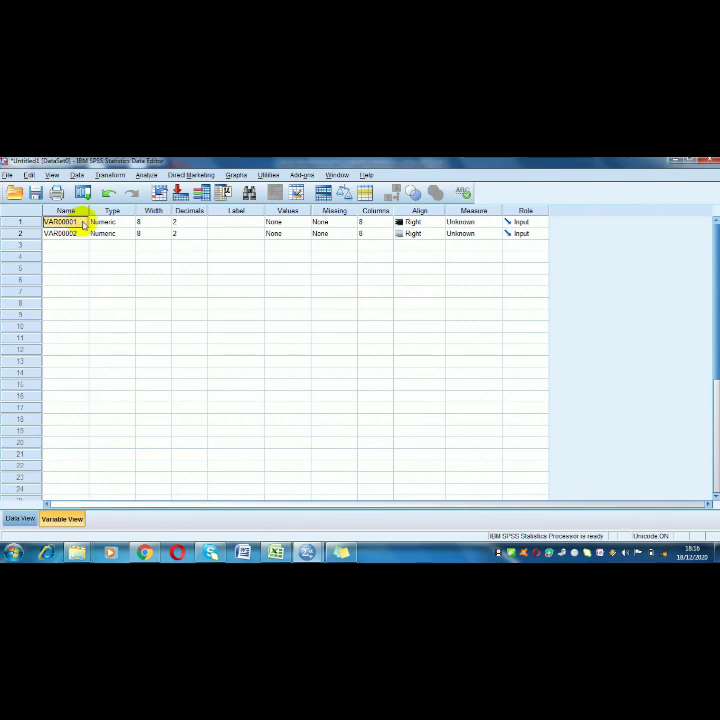
type("H")
key("BackSpace")
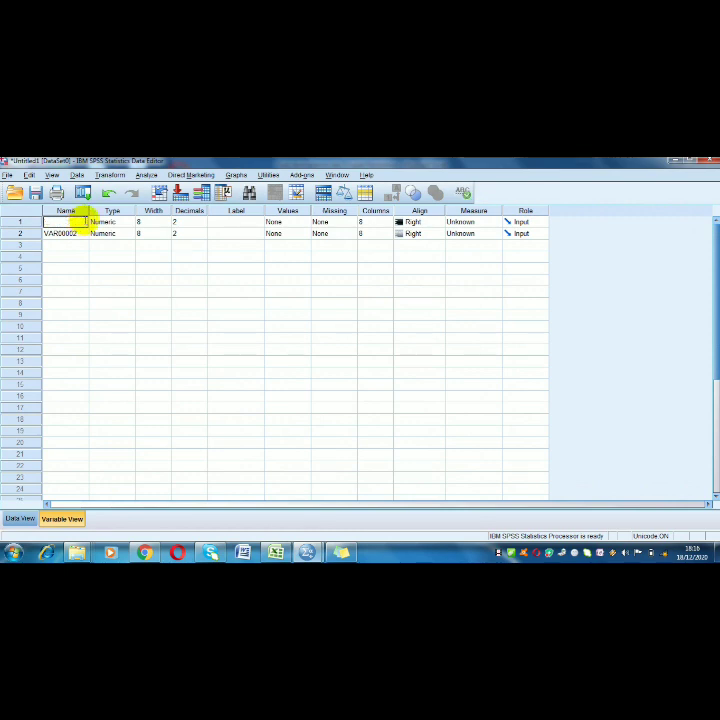
left_click(217, 224)
type("J")
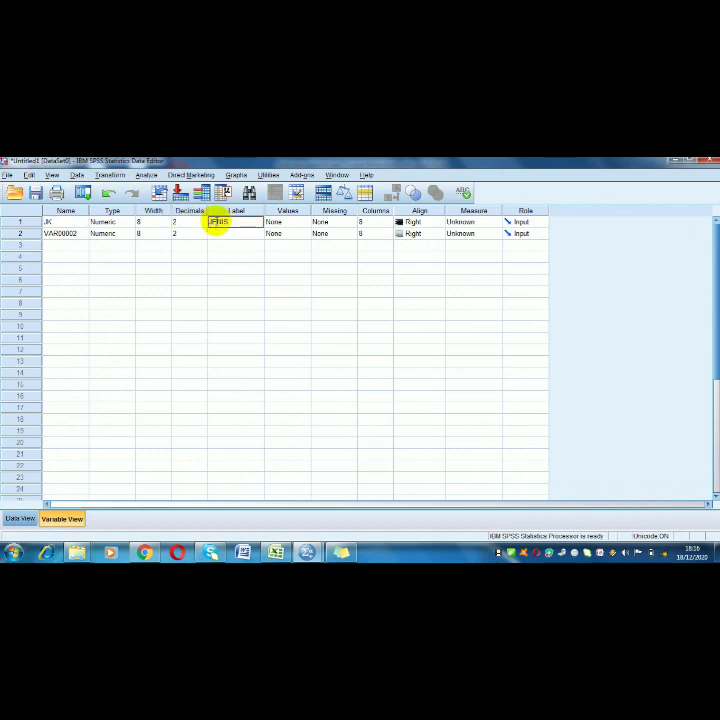
type("ENIS KELAMIN")
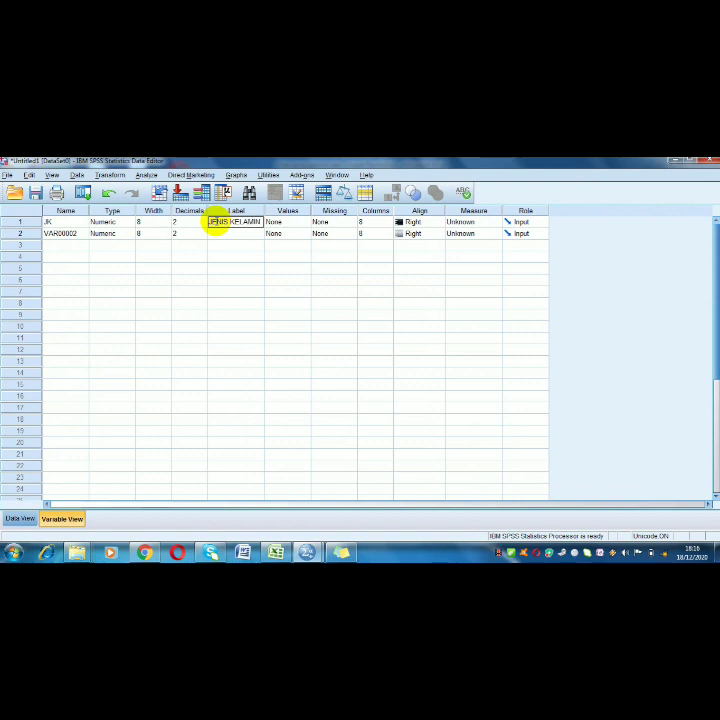
Define the value labels of the JK variable as 1 = L and 2 = P
left_click(300, 222)
left_click(302, 224)
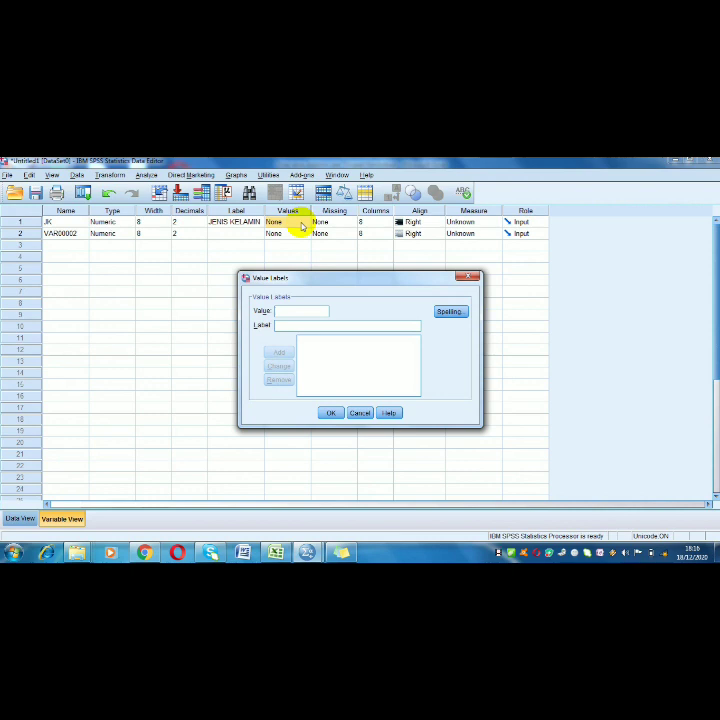
left_click(275, 325)
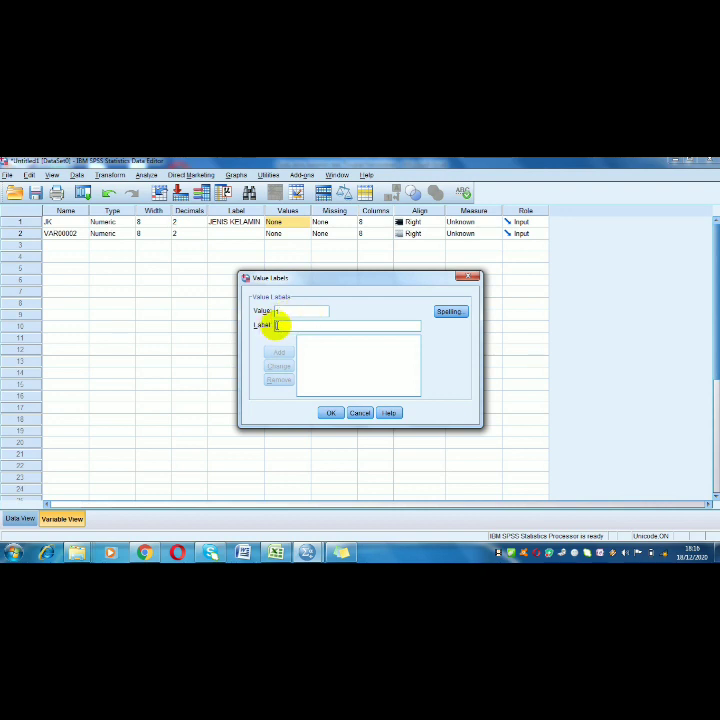
type("L")
left_click(279, 353)
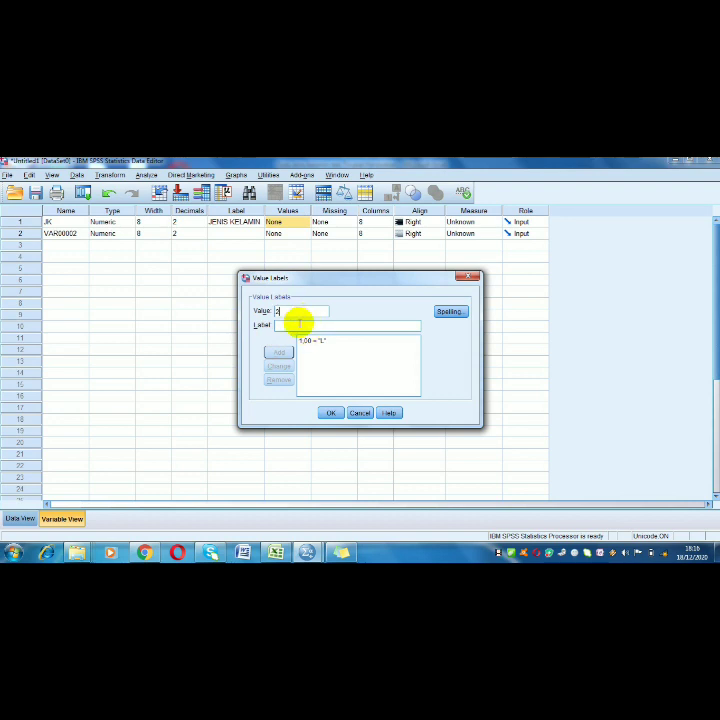
type("P")
left_click(279, 353)
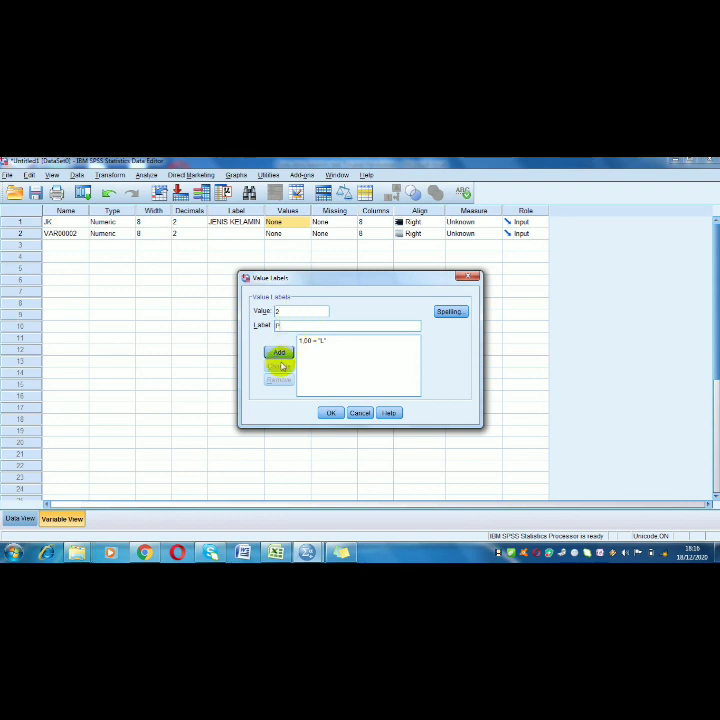
left_click(333, 413)
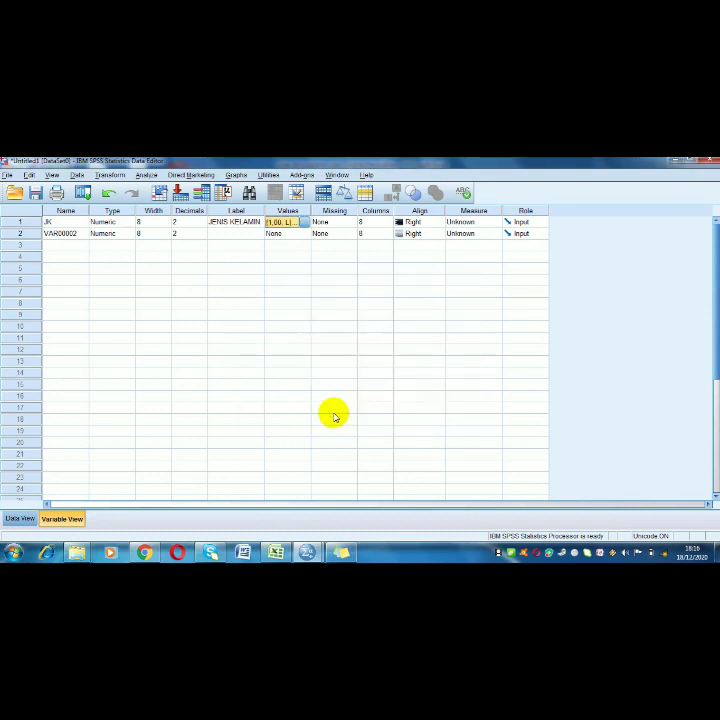
Rename the second variable to TP and give it the label TINGKAT PENDIDIKAN
left_click(80, 236)
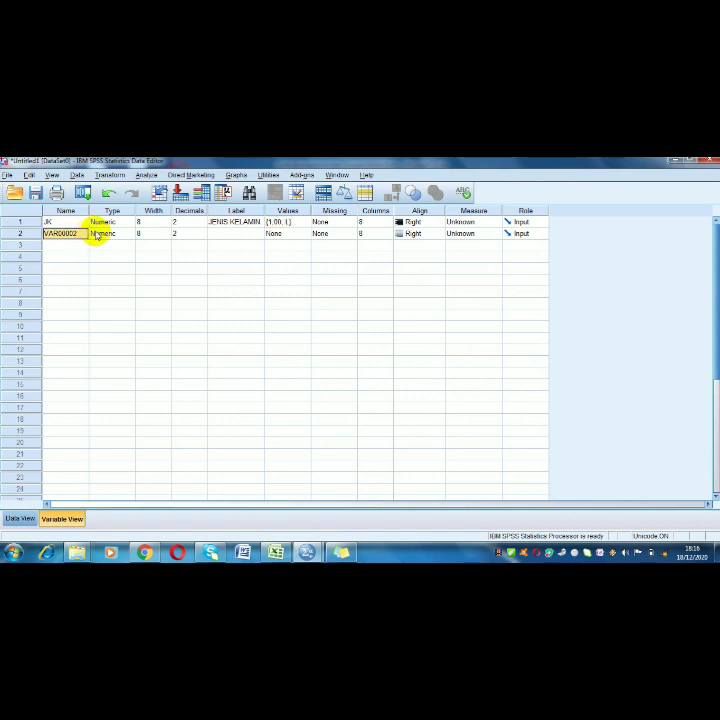
type("TP")
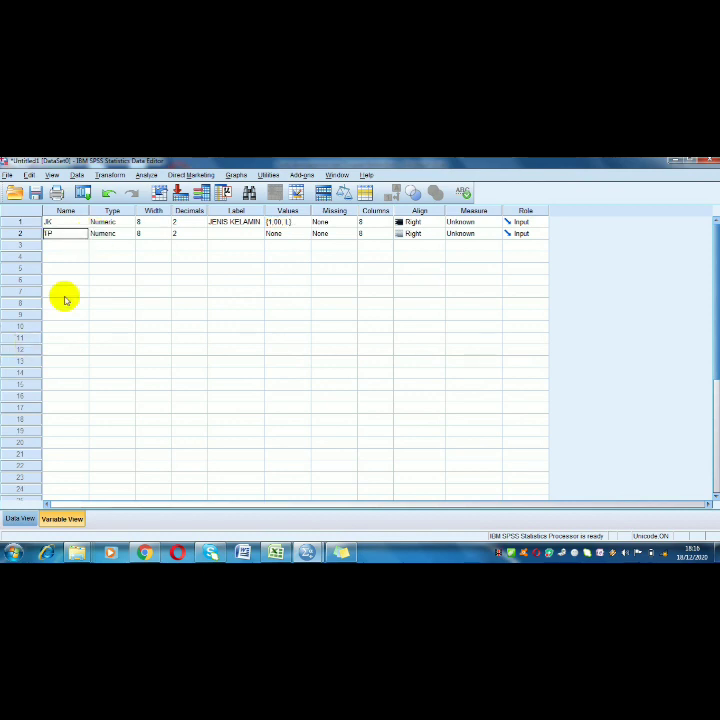
left_click(220, 236)
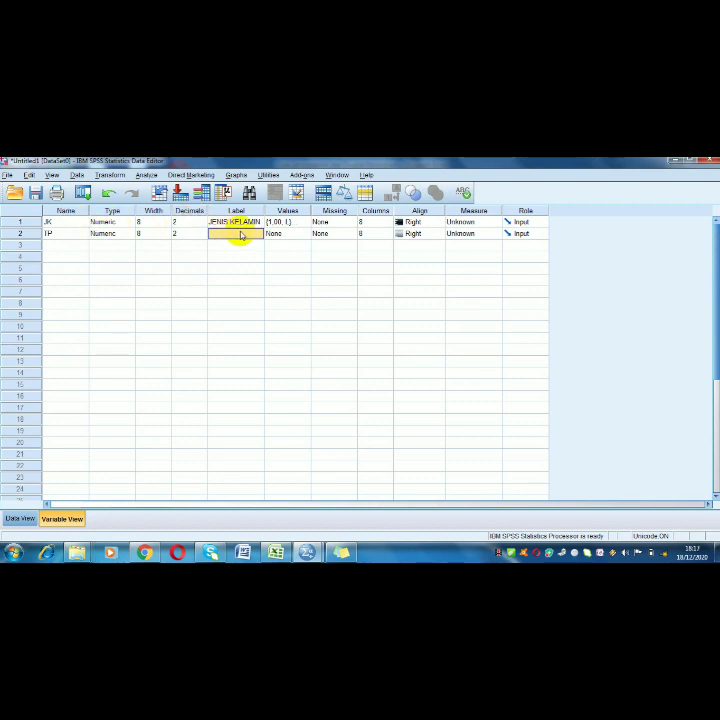
type("TINGKAT P")
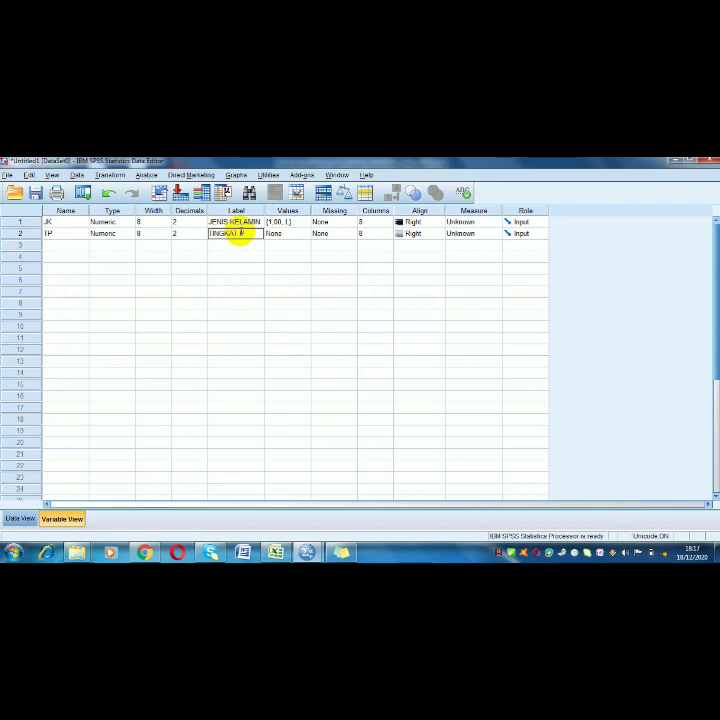
type("ENDIDIKAN")
Add the value labels 1 = SMA and 2 = DIPLOMA to the TP variable
left_click(290, 233)
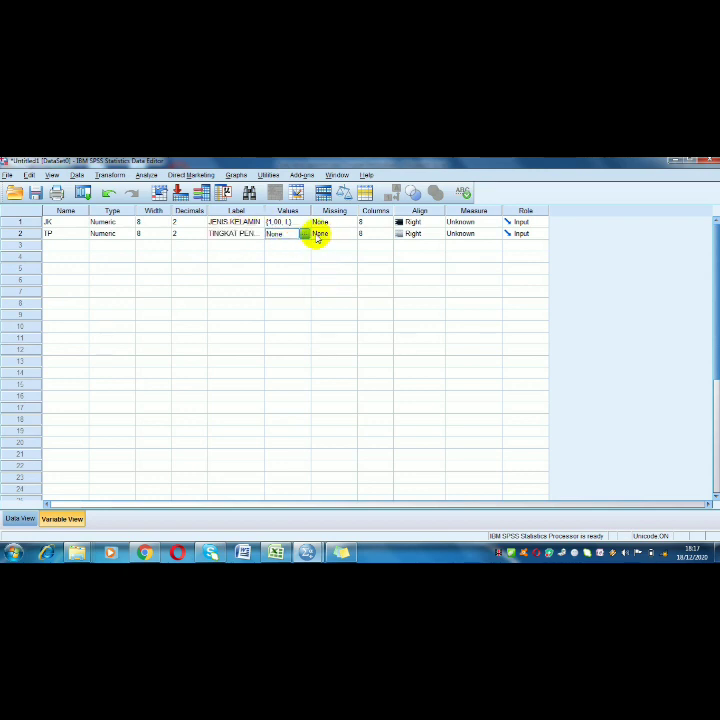
left_click(303, 233)
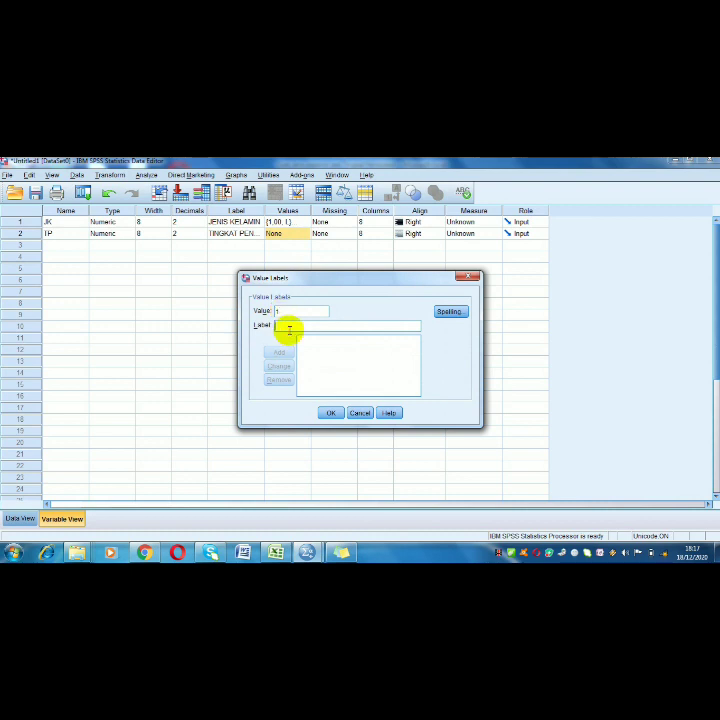
type("S")
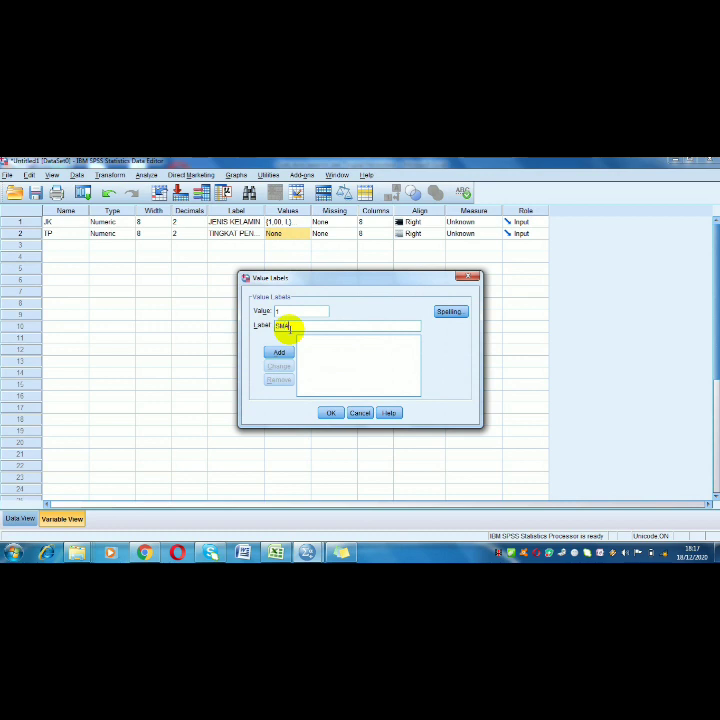
type("MA")
left_click(279, 352)
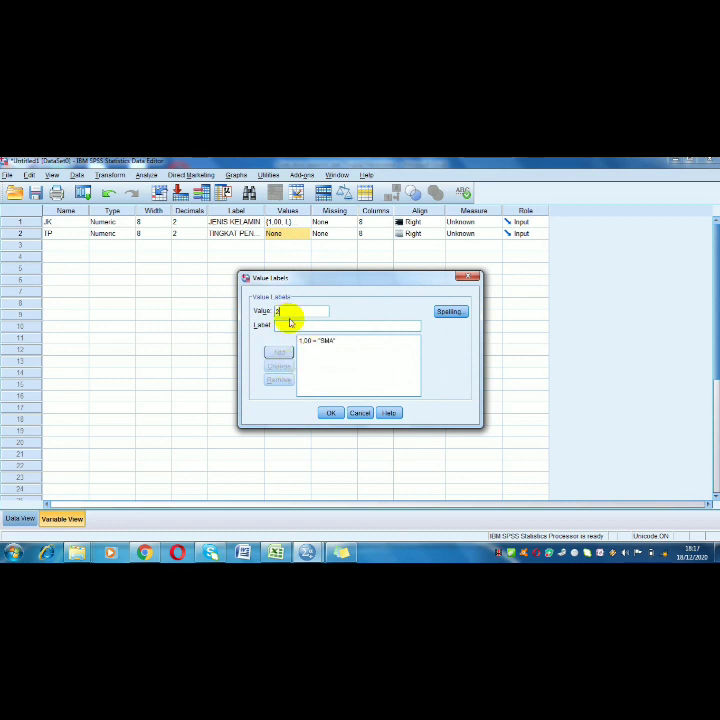
left_click(288, 324)
type("DIPLOMA")
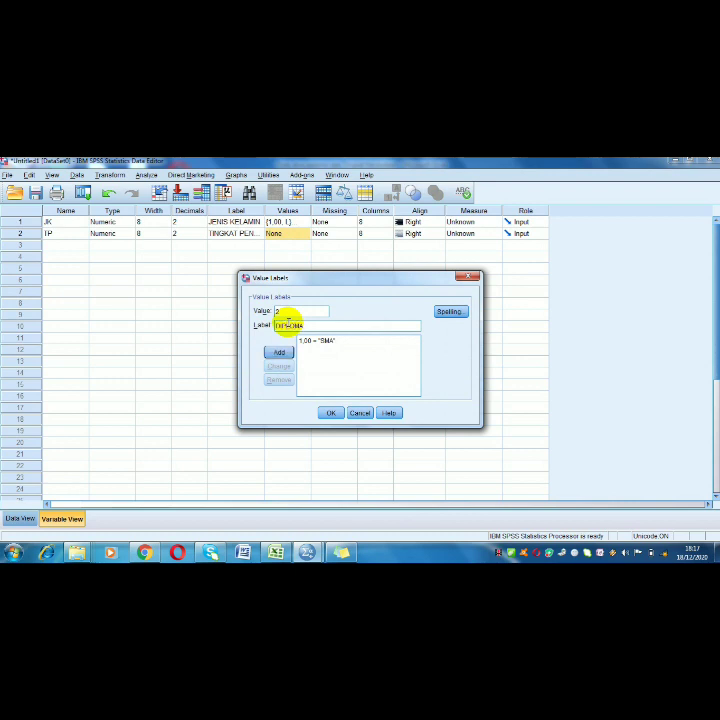
left_click(279, 352)
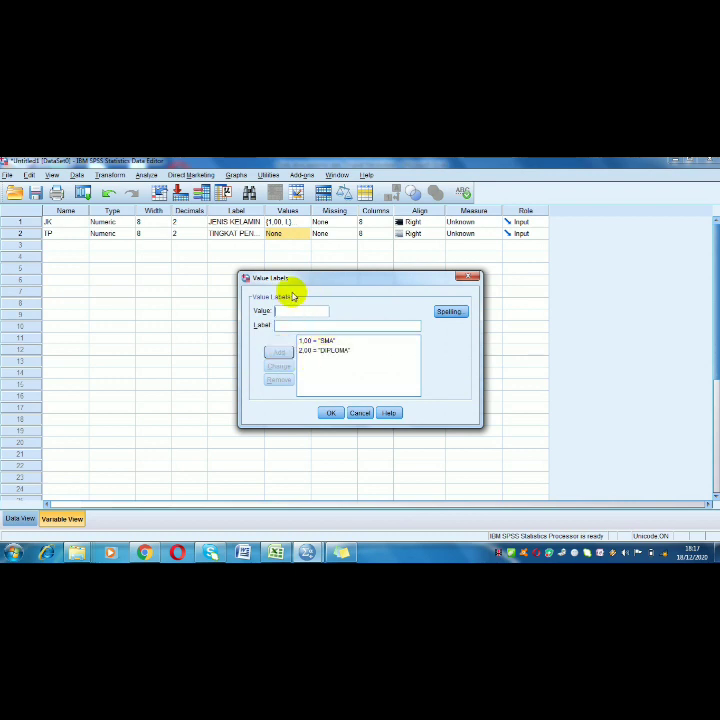
Add the value labels 3 = S1 and 4 = S2 to the TP variable and accept the definitions
left_click(282, 327)
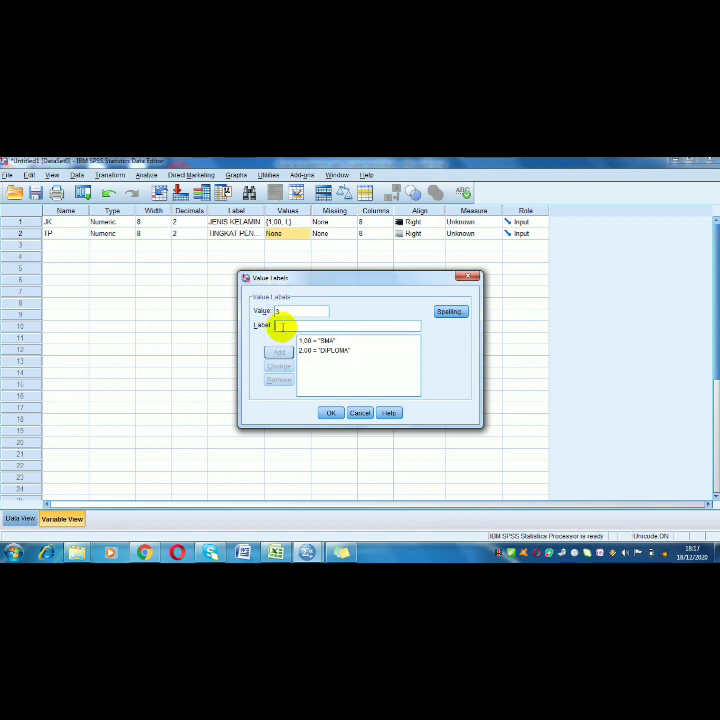
type("S1")
left_click(279, 351)
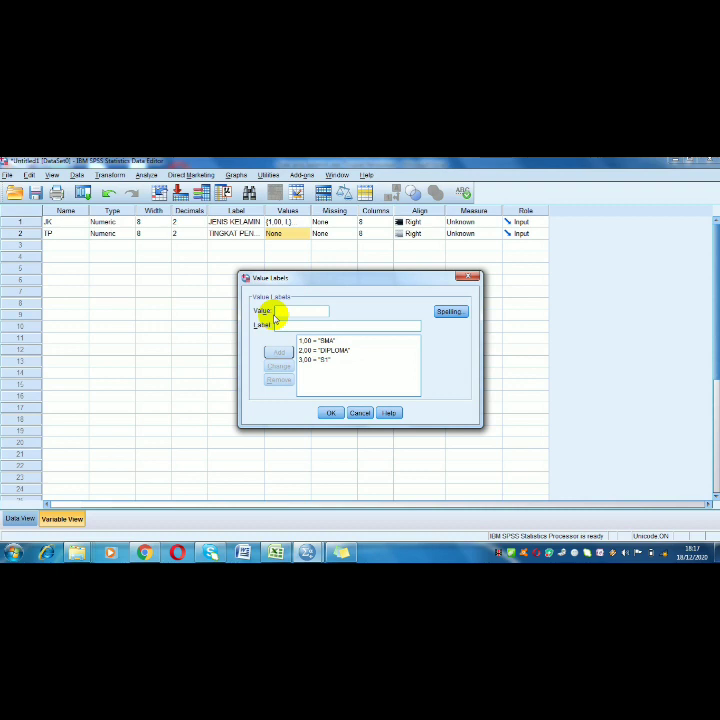
left_click(279, 312)
type("4")
left_click(281, 327)
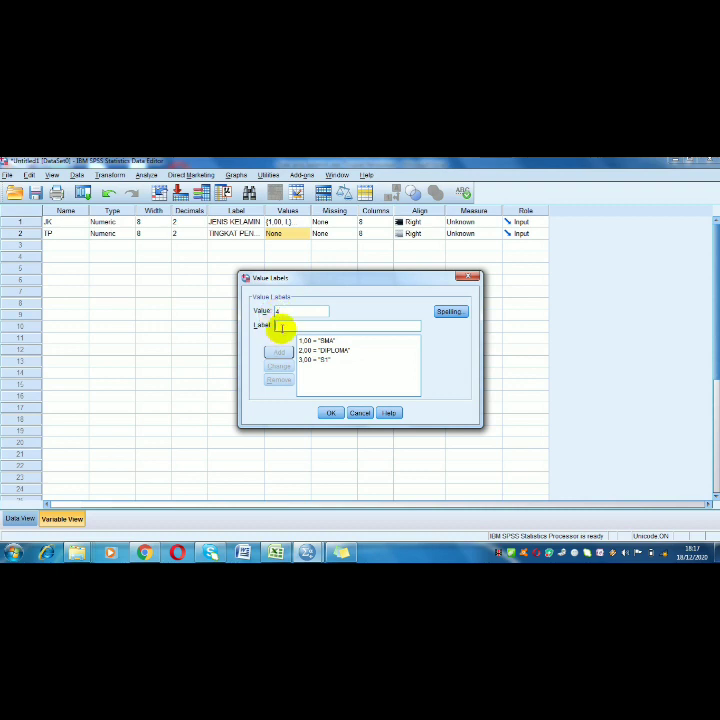
type("S2")
left_click(277, 353)
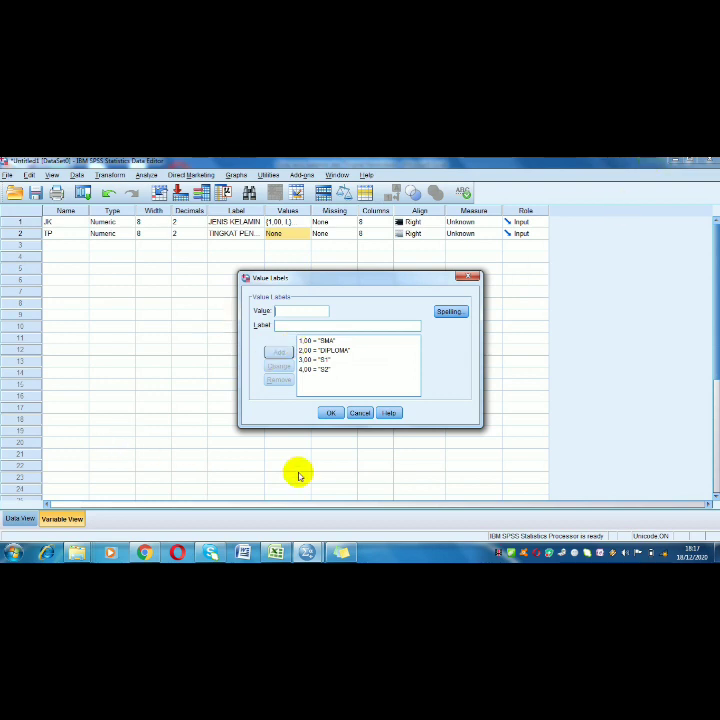
left_click(331, 413)
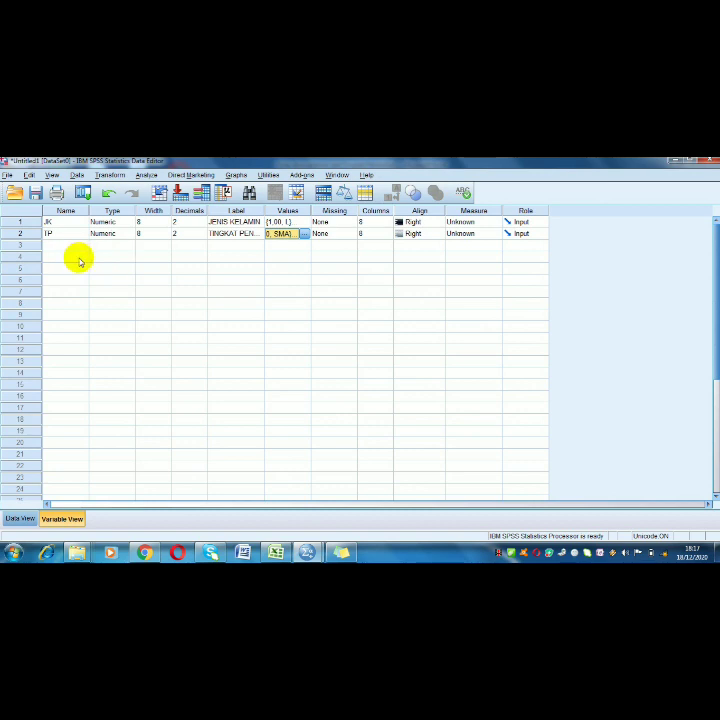
Set up a Crosstabs analysis with JENIS KELAMIN as the row variable and TINGKAT PENDIDIKAN as the column variable
left_click(24, 518)
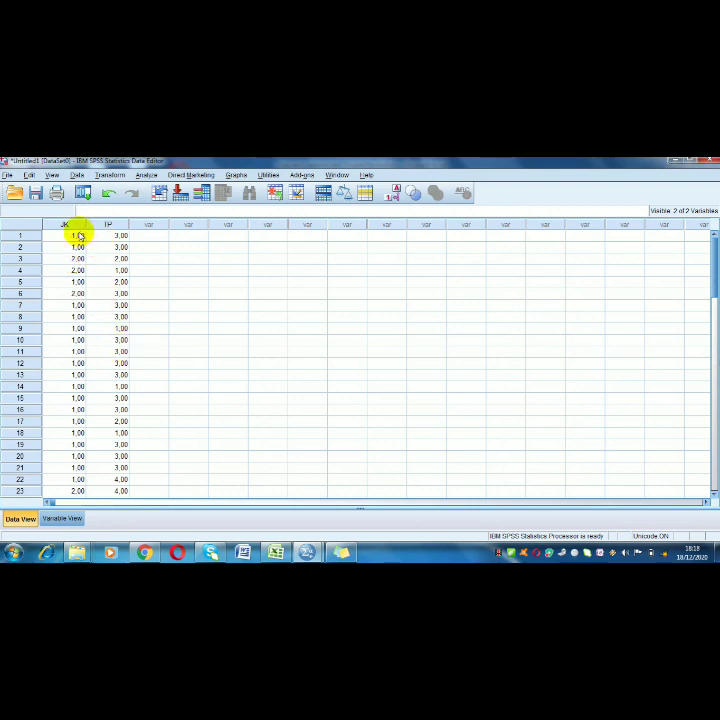
left_click(147, 175)
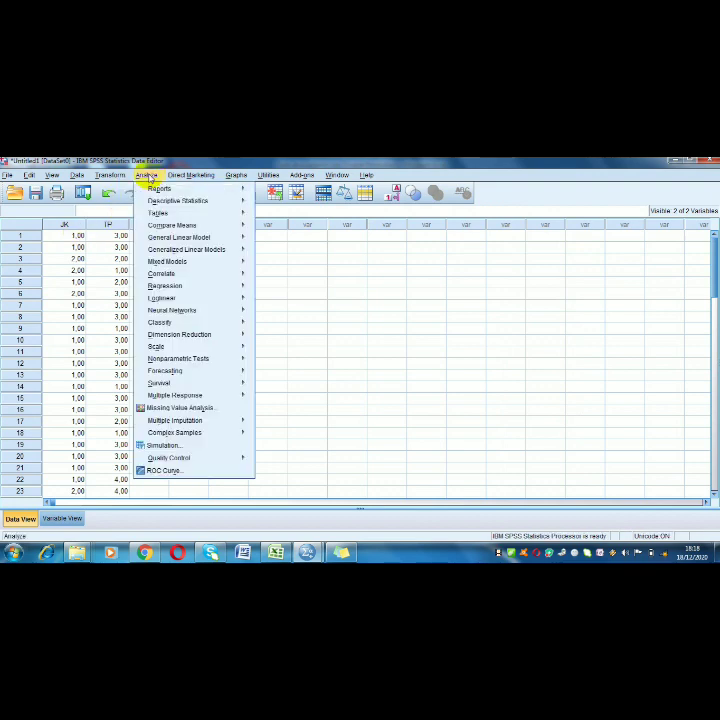
mouse_move(228, 204)
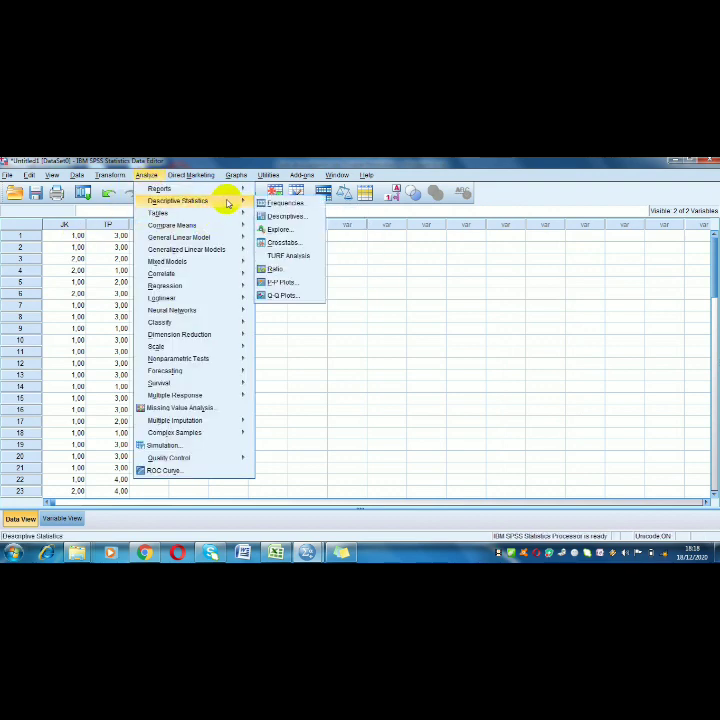
left_click(283, 243)
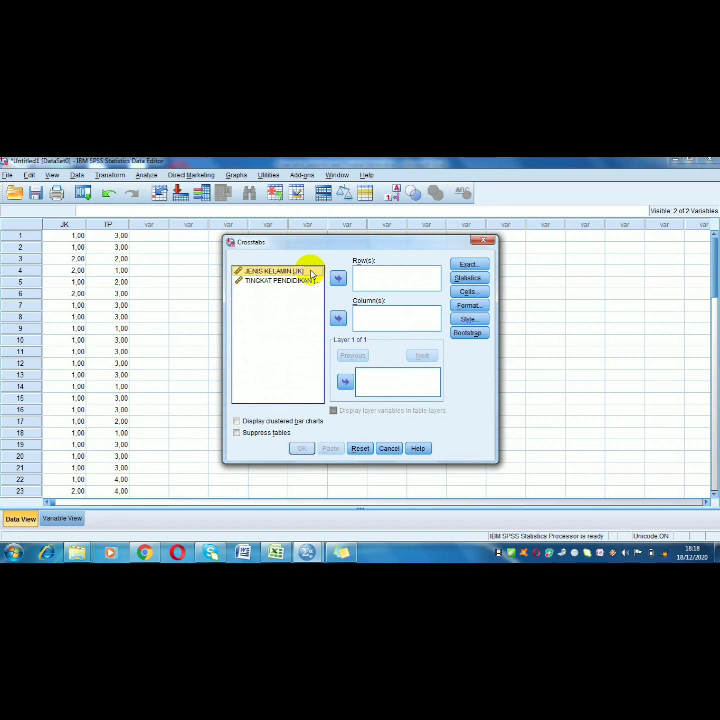
left_click(338, 277)
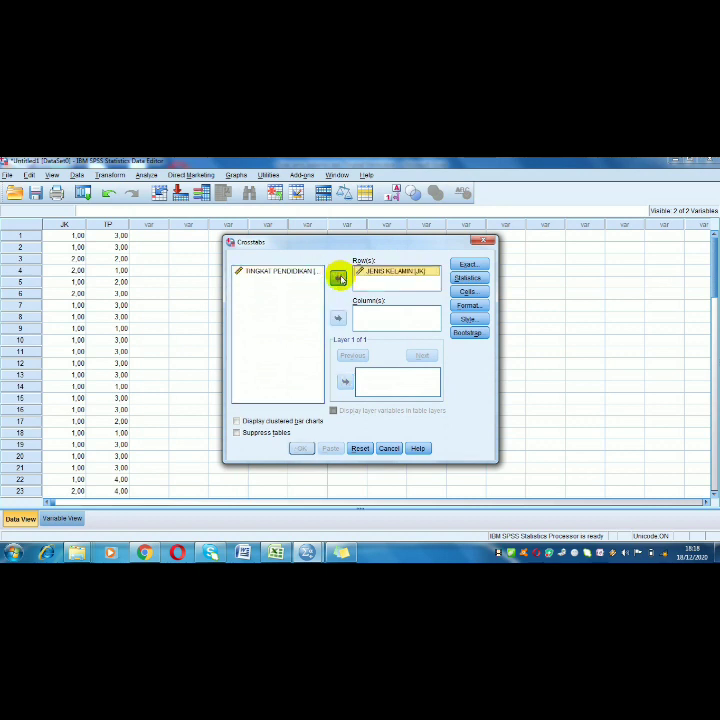
left_click(280, 275)
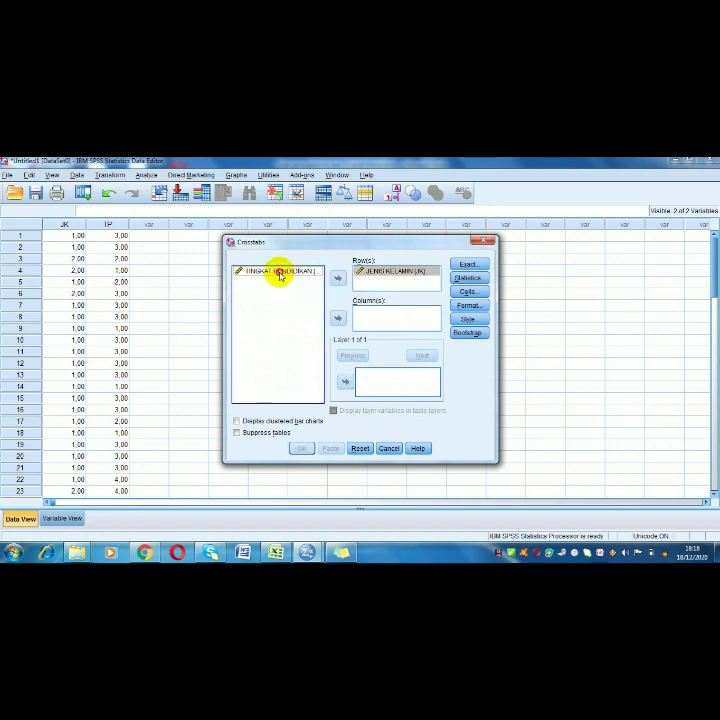
left_click(338, 318)
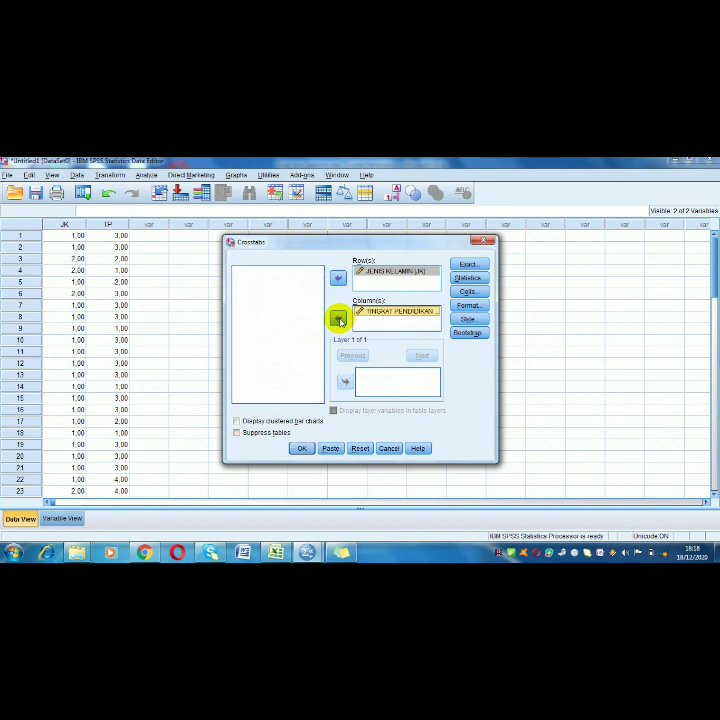
Include the Chi-square statistic in the crosstab and run the analysis
left_click(479, 280)
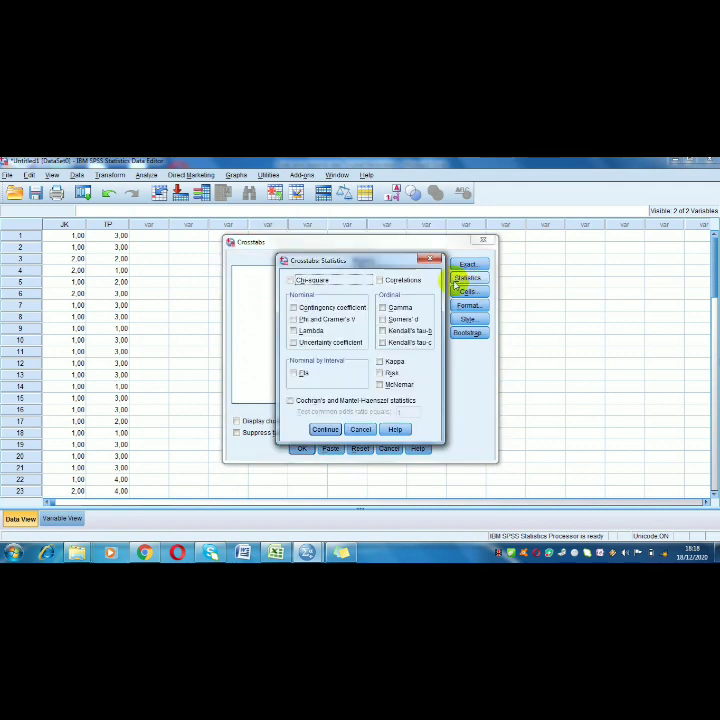
left_click(291, 281)
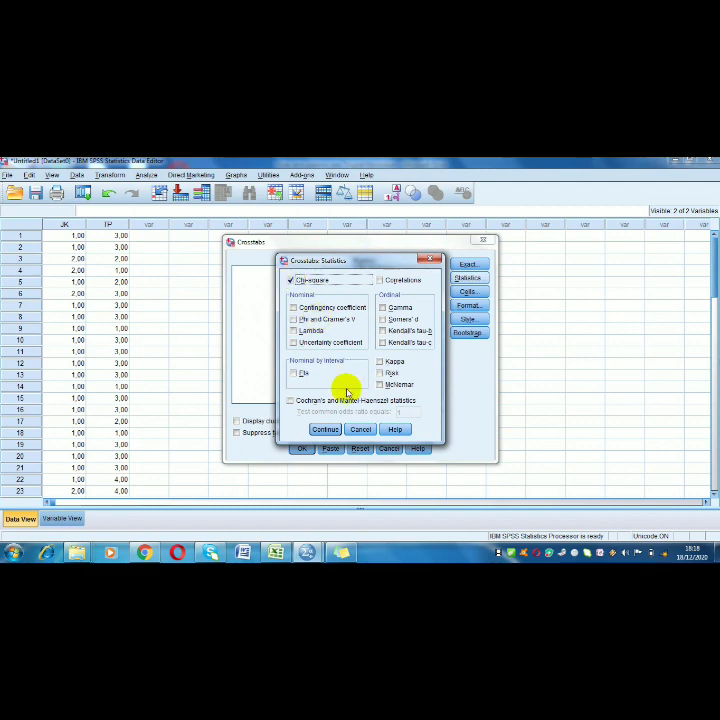
left_click(327, 430)
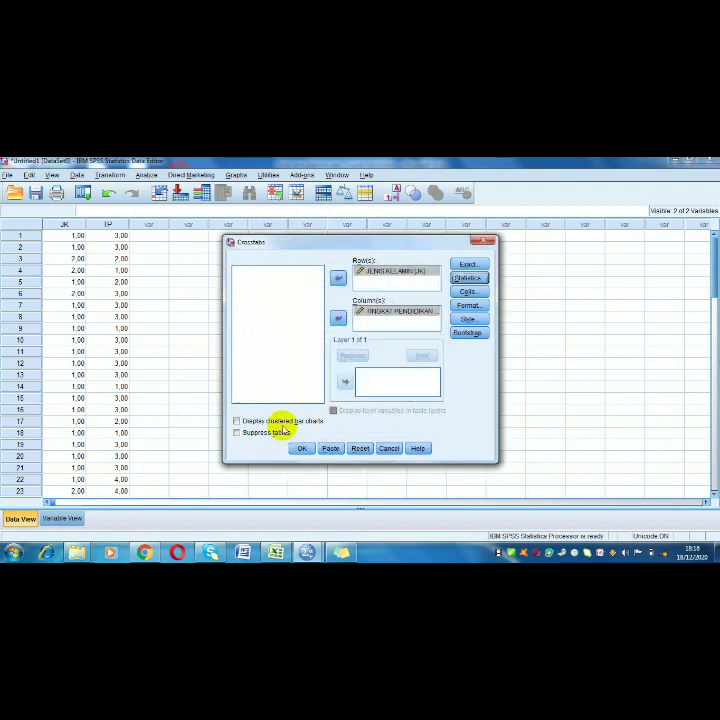
left_click(303, 449)
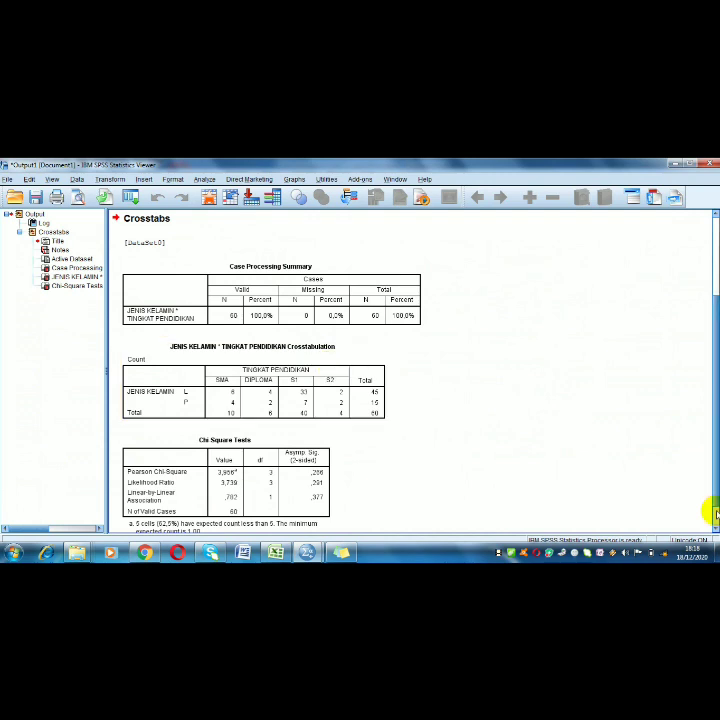
Examine the crosstabulation and chi-square test tables, and switch to the Sticky Notes note with the chi-square decision rules
scroll(707, 514, "down", 1)
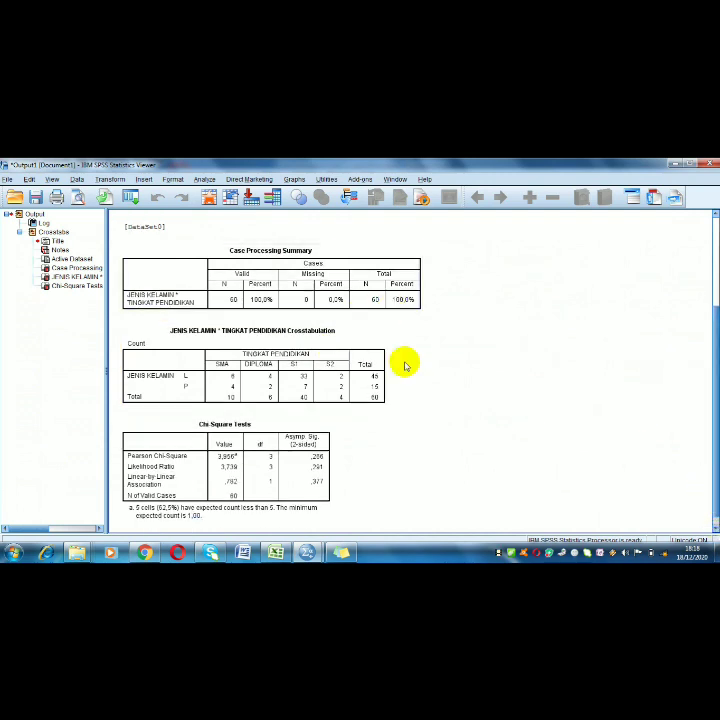
left_click(272, 300)
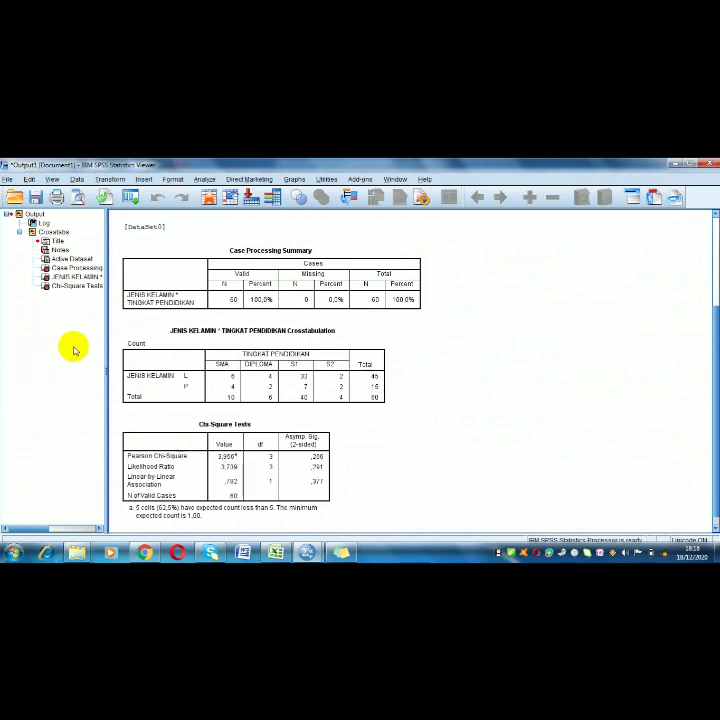
left_click(174, 347)
left_click(133, 284)
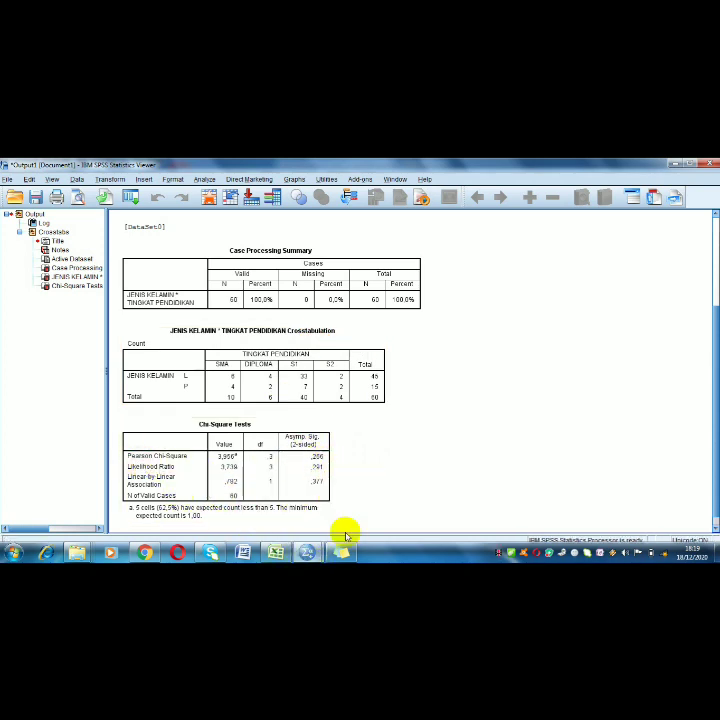
mouse_move(342, 556)
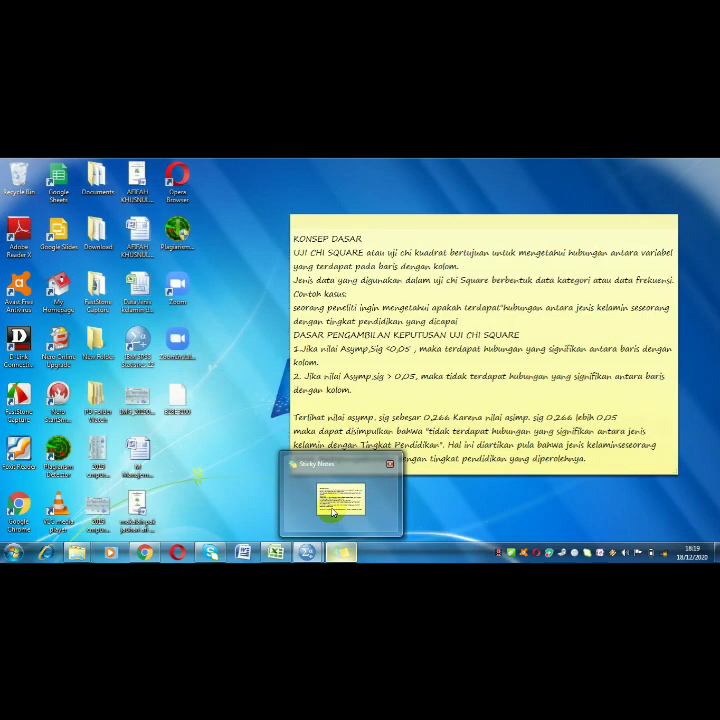
left_click(333, 511)
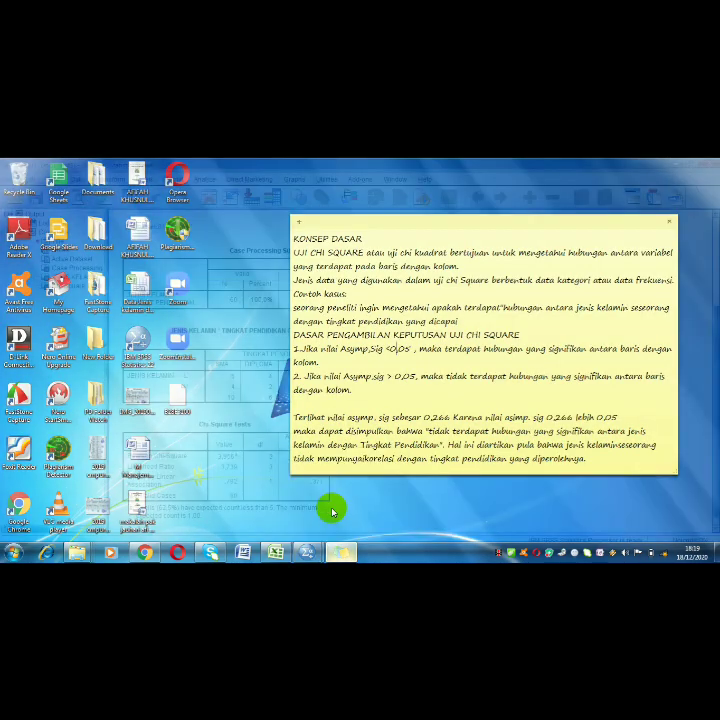